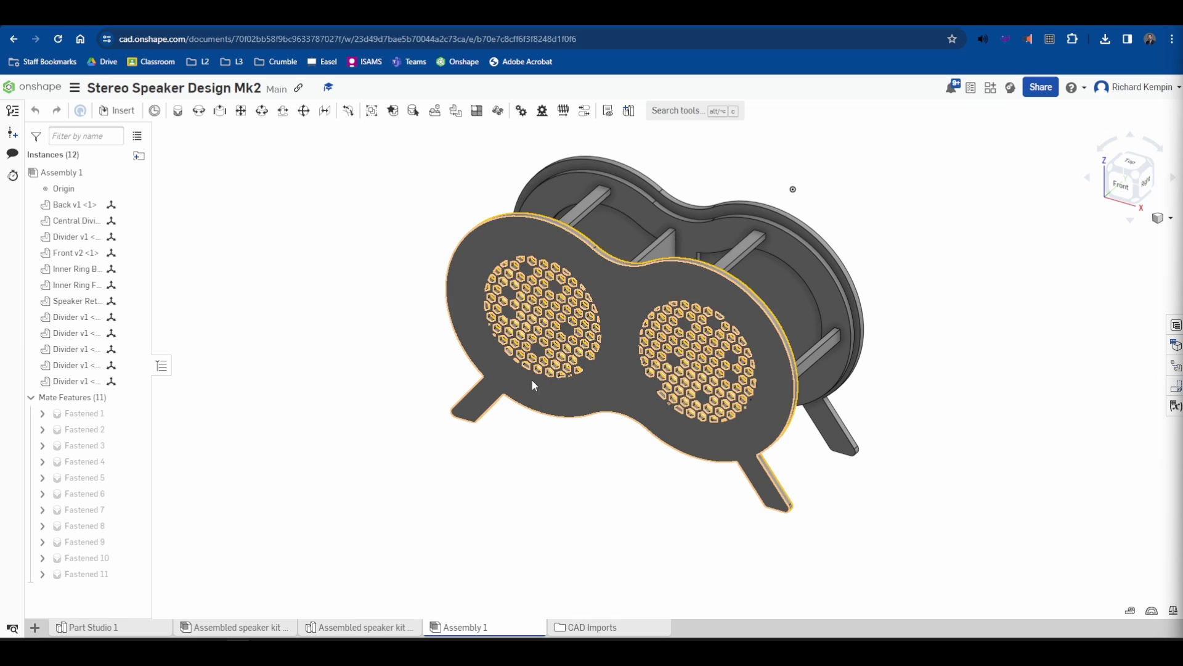
# Inspect the speaker assembly from several sides, glance at Part Studio 1, then return to Assembly 1.
pyautogui.press('Left')
pyautogui.moveTo(931, 355)
pyautogui.mouseDown(button='right')
pyautogui.moveTo(861, 364)
pyautogui.moveTo(940, 346)
pyautogui.moveTo(941, 357)
pyautogui.moveTo(922, 354)
pyautogui.moveTo(937, 368)
pyautogui.mouseUp(button='right')
pyautogui.press('Down')
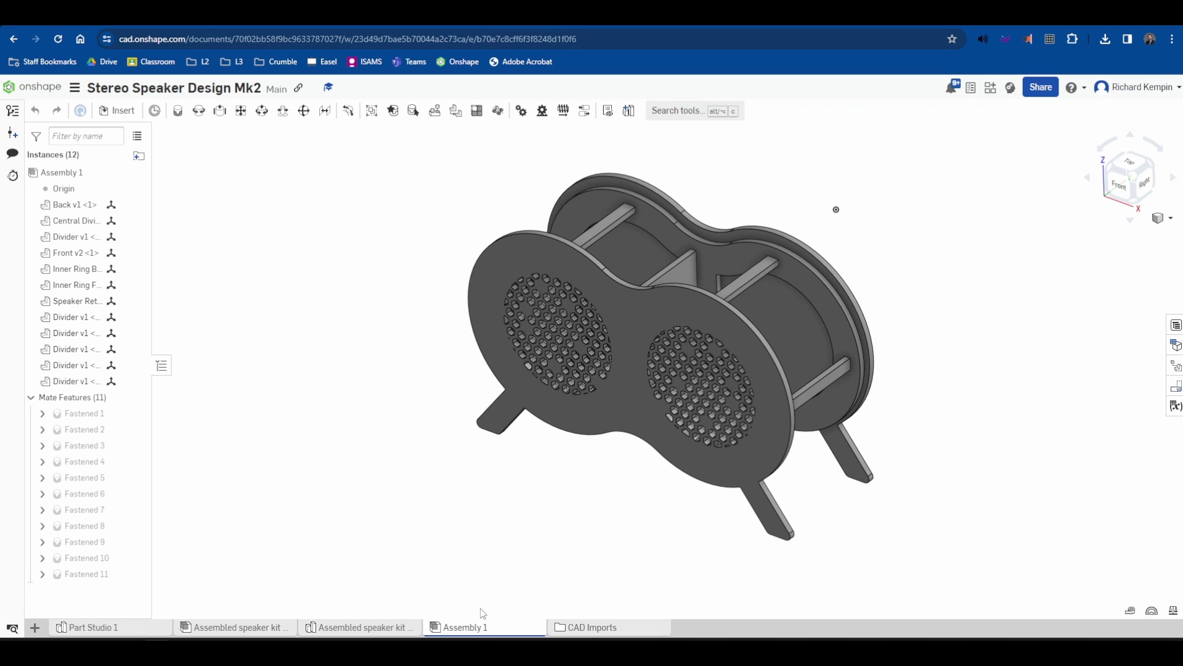
pyautogui.moveTo(471, 633)
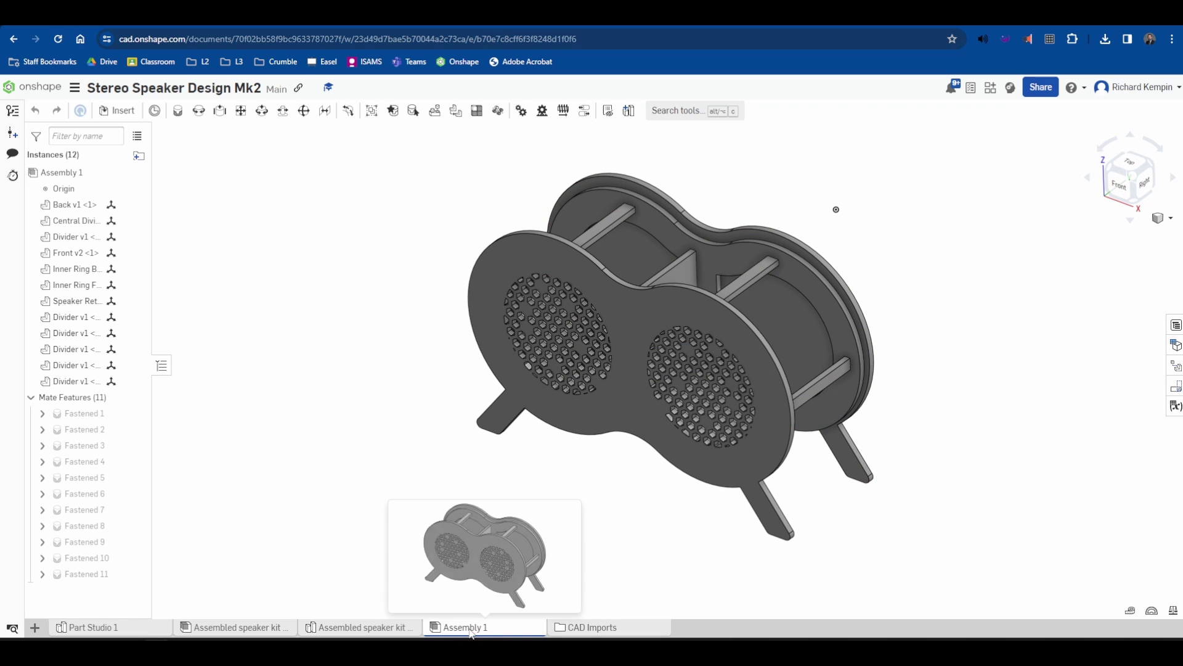
pyautogui.click(111, 630)
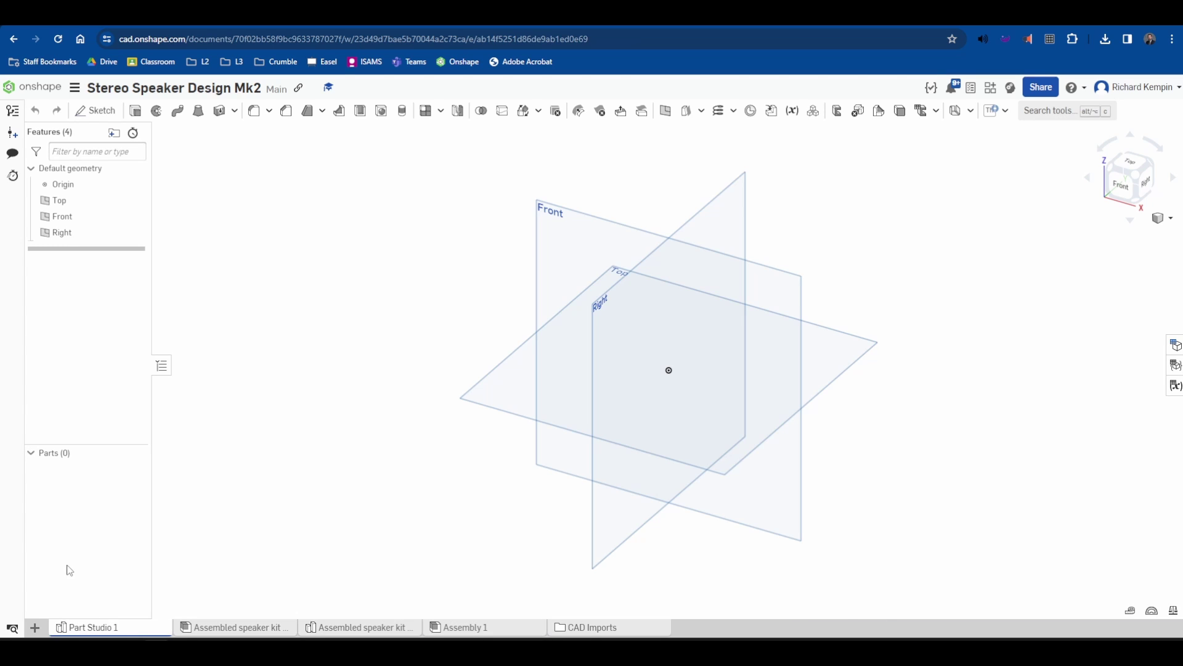
pyautogui.click(462, 633)
# Export Assembly 1 in IGES format as a download.
pyautogui.rightClick(462, 634)
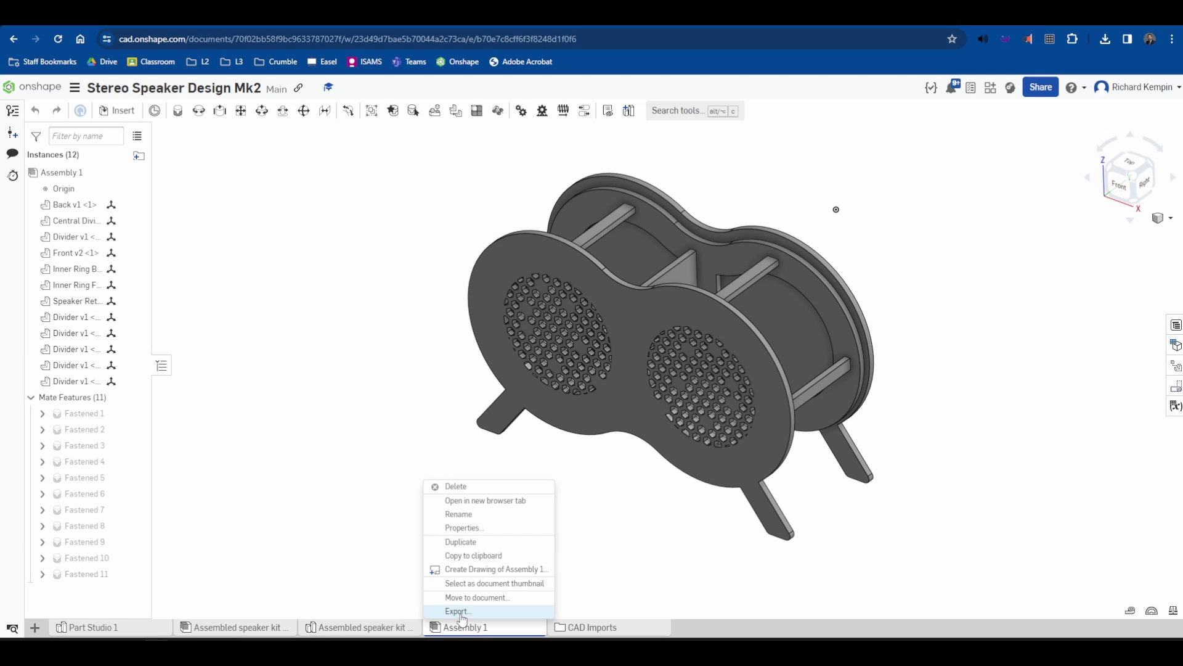
pyautogui.click(462, 619)
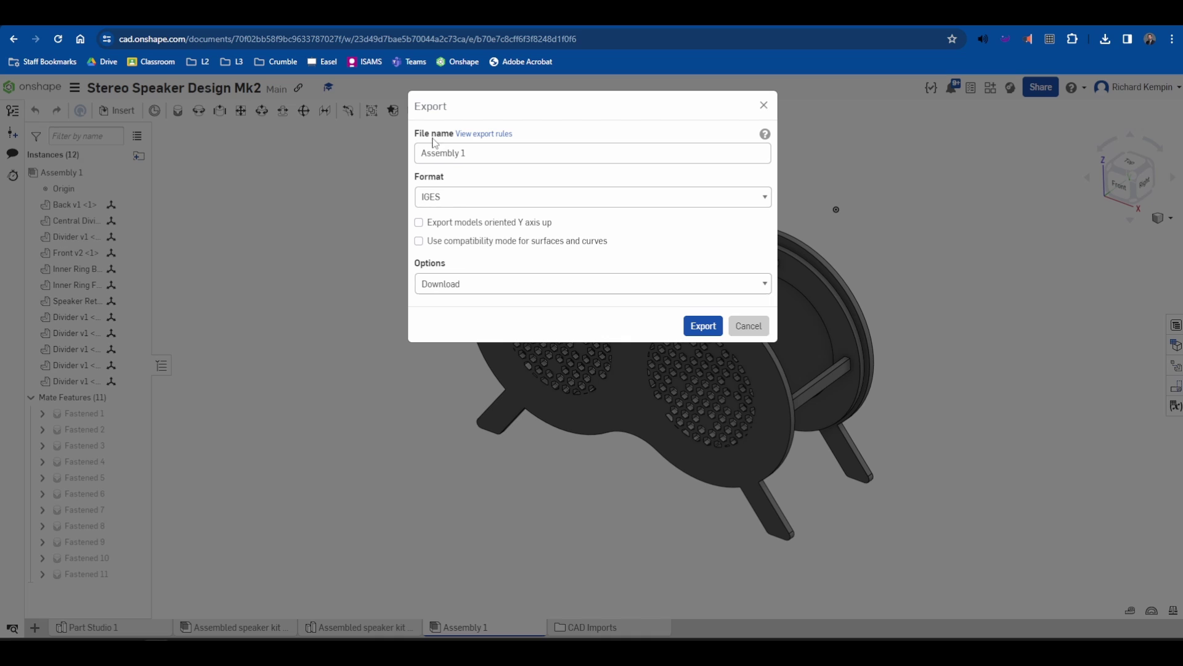
pyautogui.click(456, 201)
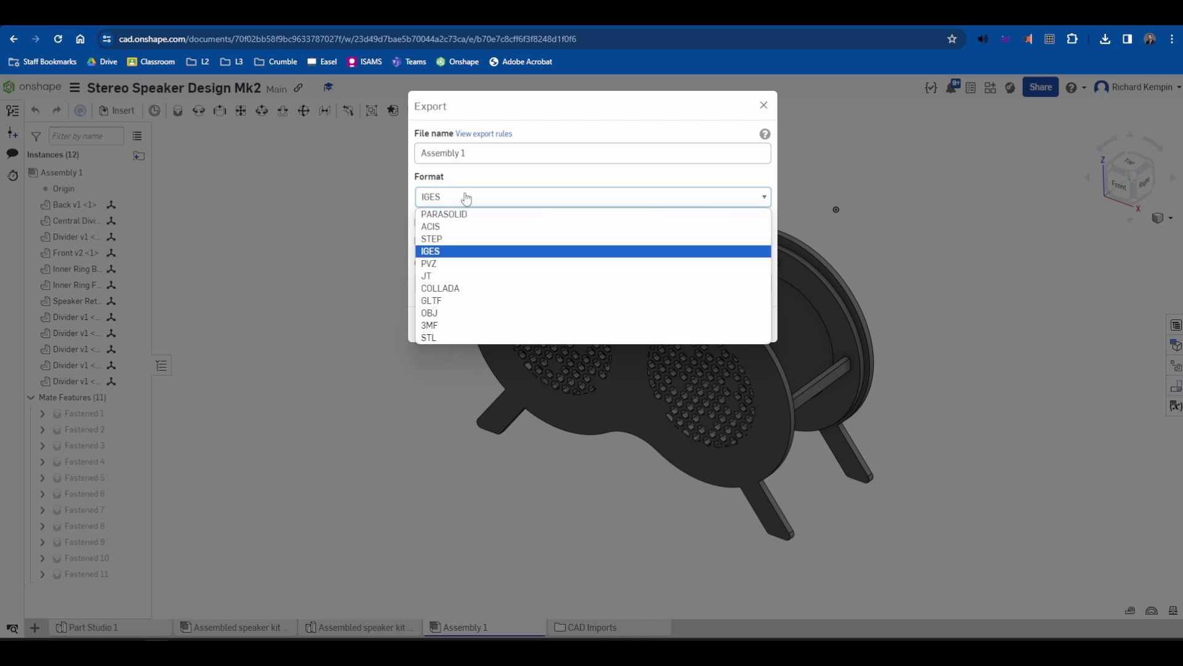
pyautogui.click(444, 252)
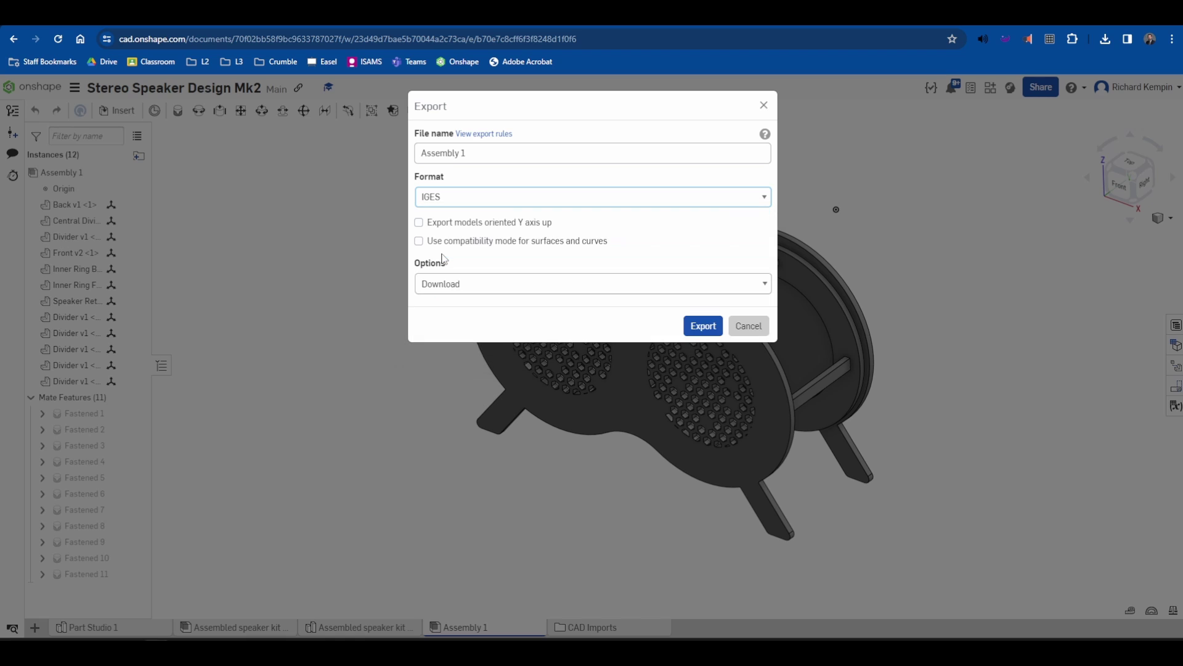
pyautogui.click(703, 327)
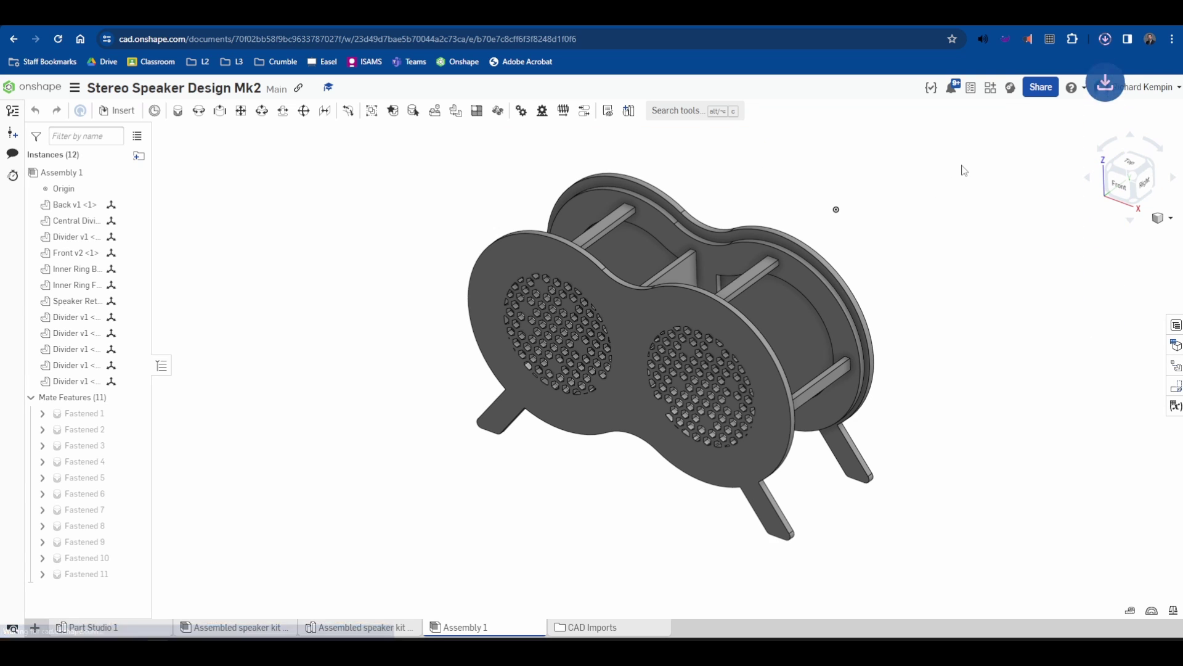
# Check Chrome's downloads list for the Assembly 1 IGES file, then close it.
pyautogui.click(1108, 39)
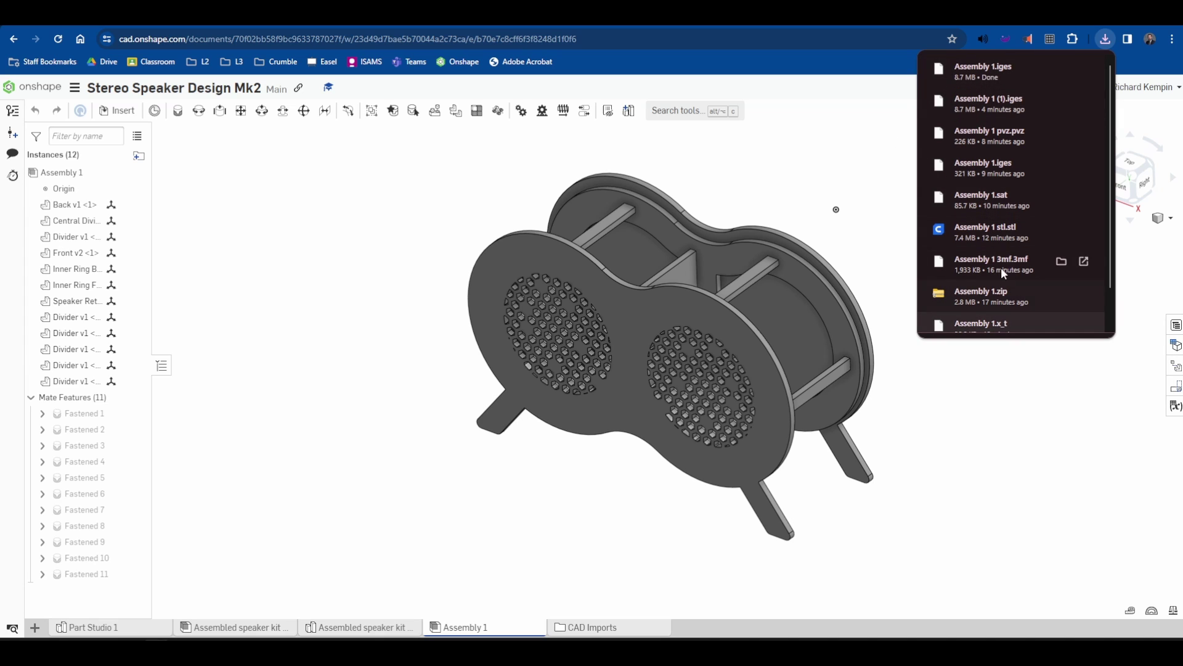
pyautogui.moveTo(999, 79)
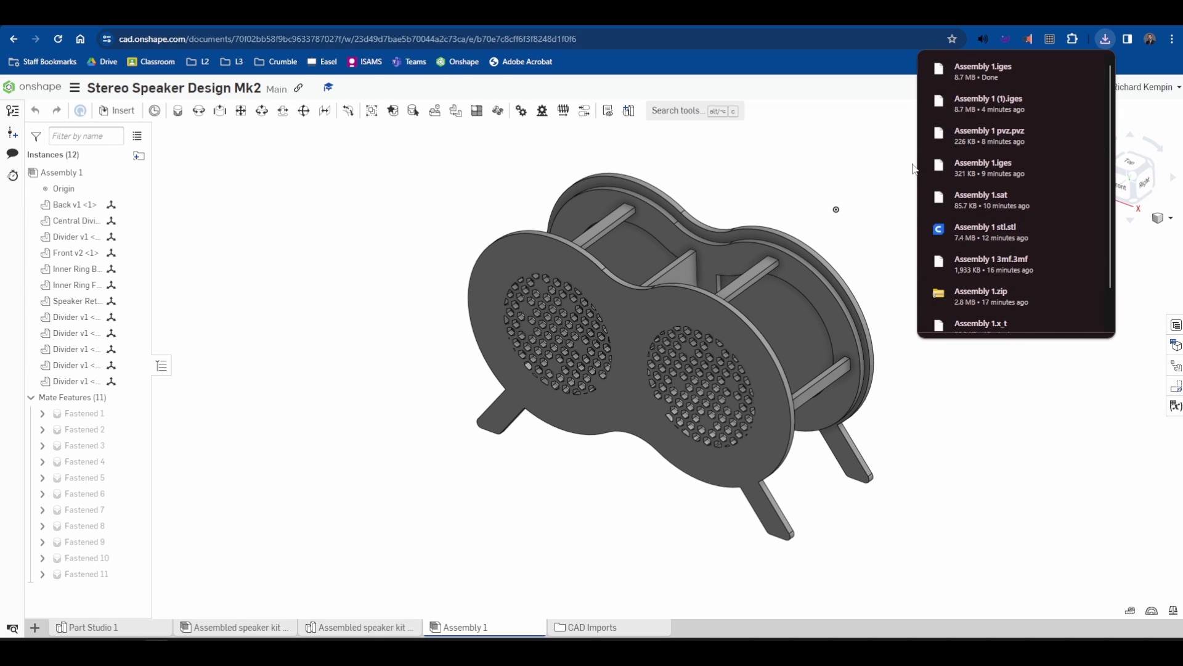
pyautogui.click(891, 174)
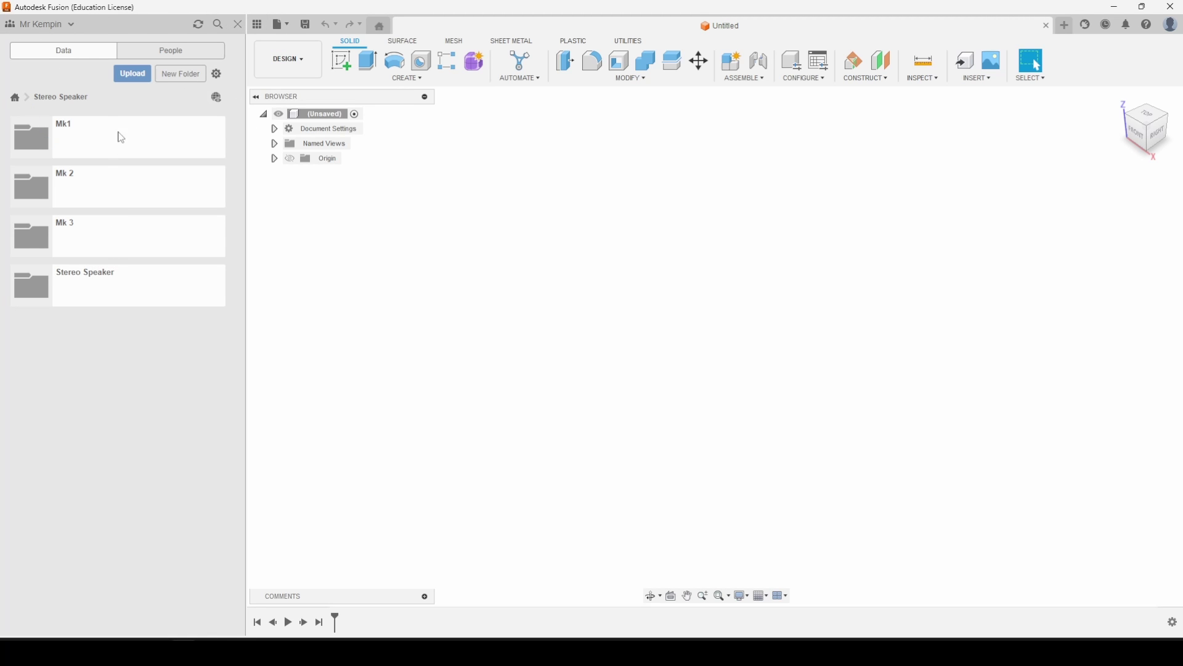
# Add the downloaded Assembly 1.iges to a new upload into the Stereo Speaker folder.
pyautogui.click(133, 74)
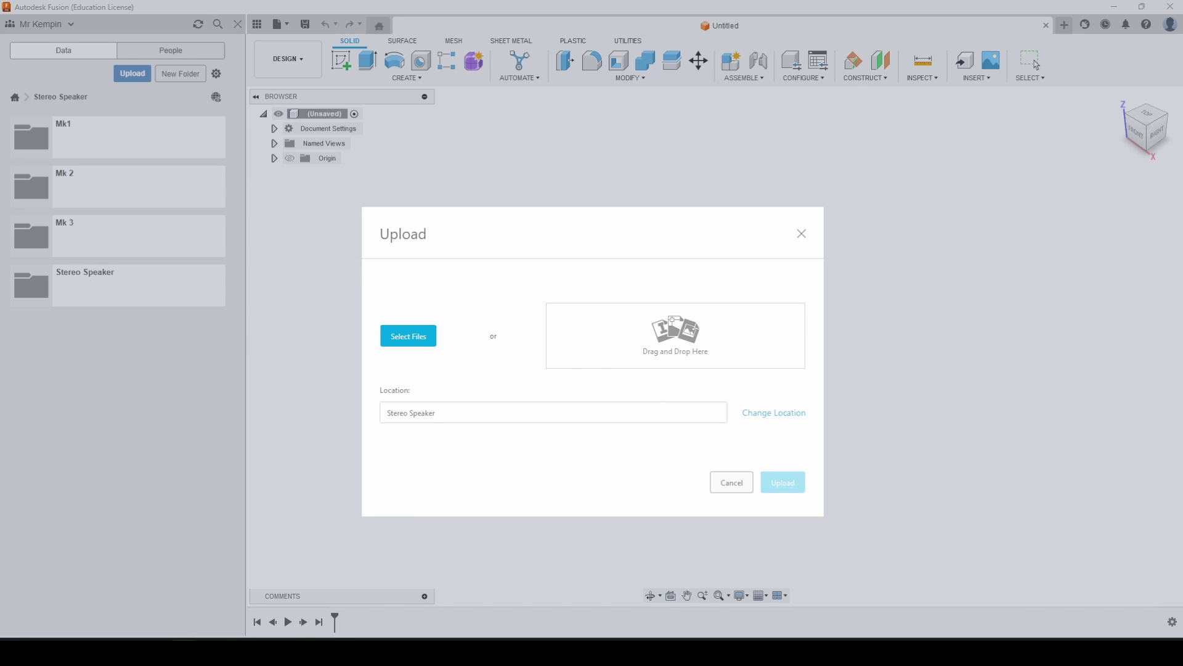
pyautogui.moveTo(743, 399); pyautogui.dragTo(624, 345)
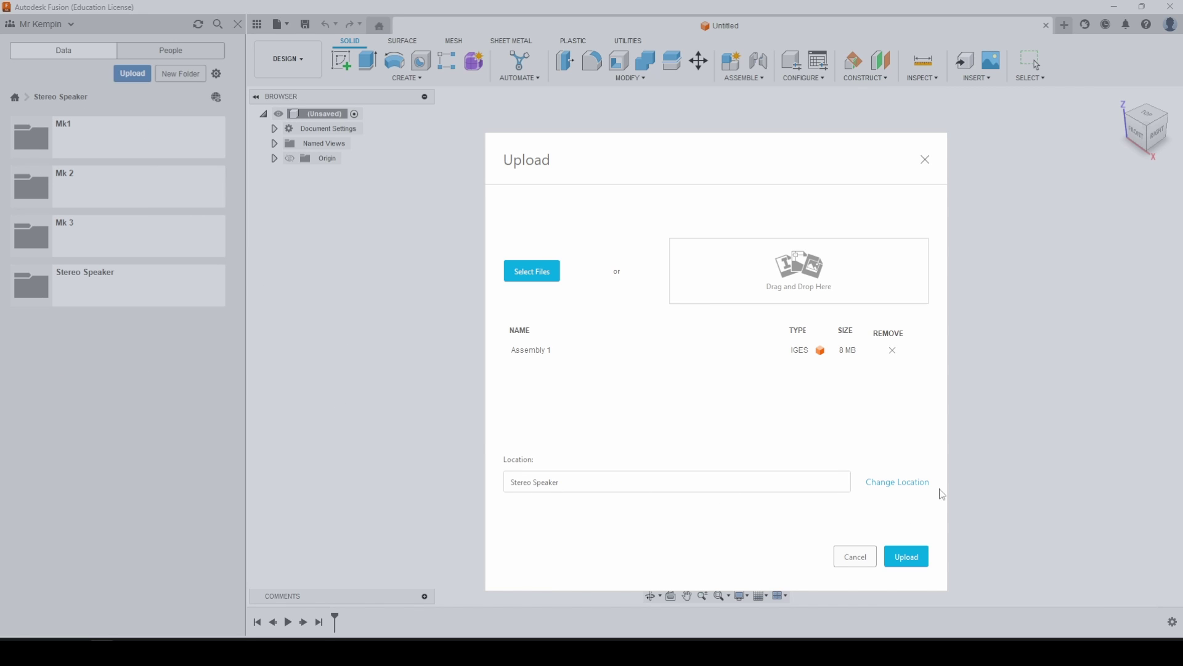
# Upload the Assembly 1 IGES file so it appears as V1 in Stereo Speaker.
pyautogui.click(912, 563)
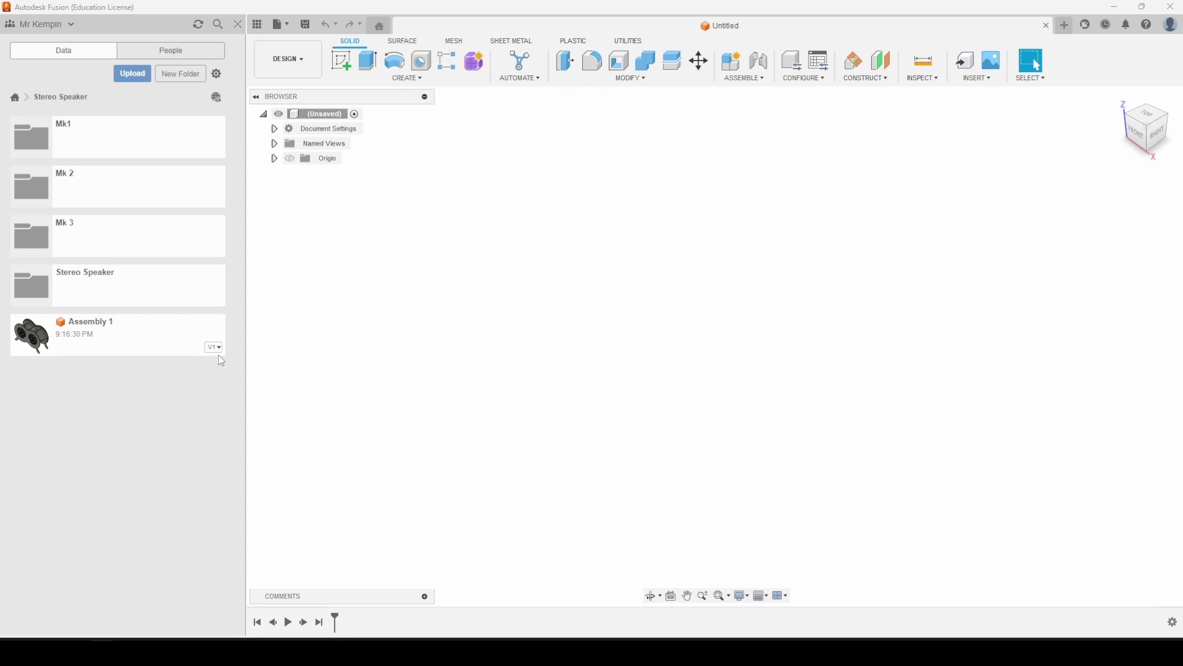
# Insert Assembly 1 v1 into the untitled design, keeping its original position.
pyautogui.moveTo(69, 333); pyautogui.dragTo(616, 283)
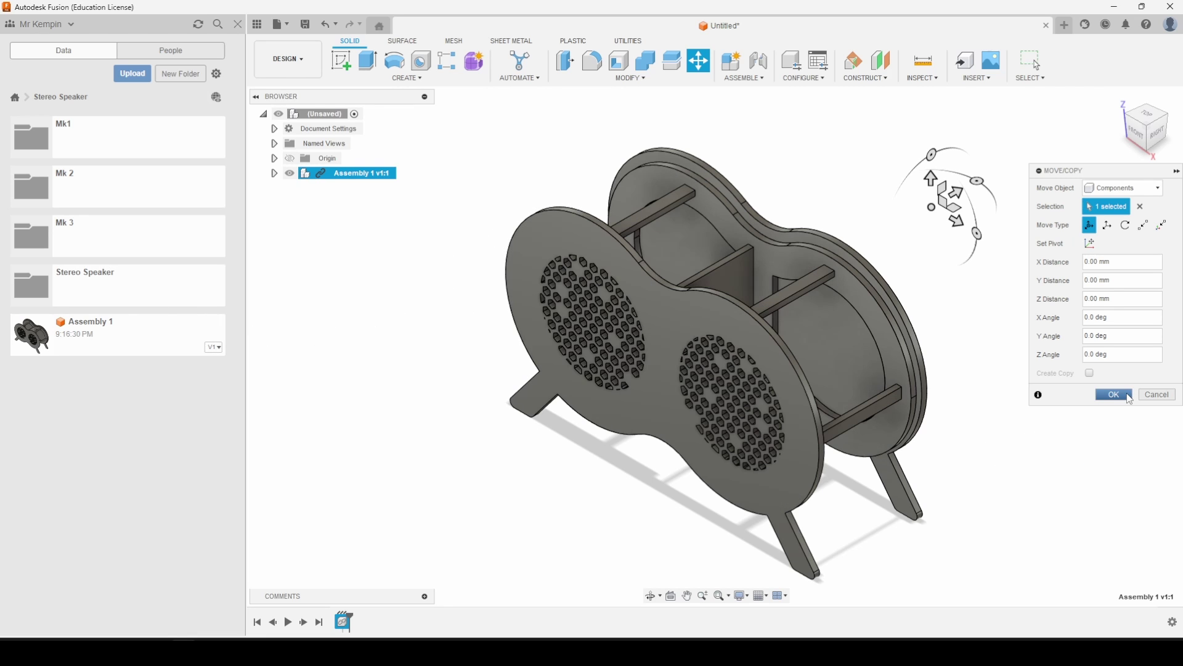
pyautogui.click(1131, 399)
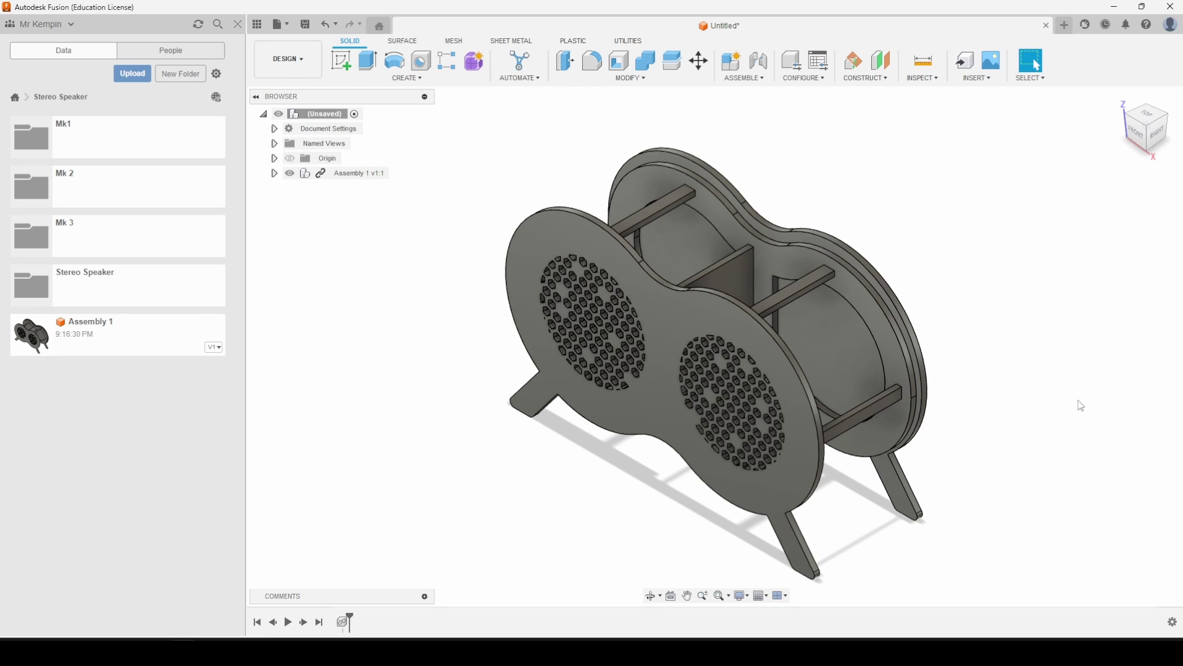
# Apply Nylon 12 to the rear panel and Polymide (Kapton) to the front panel.
pyautogui.press('a')
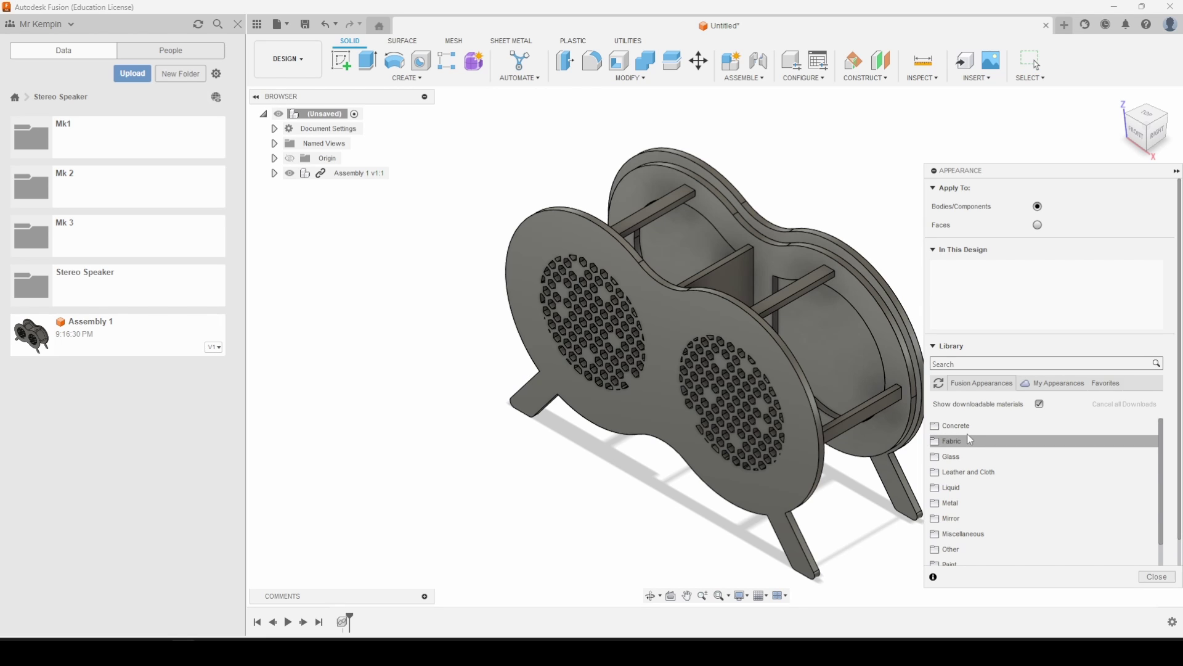
pyautogui.scroll(-3, 981, 467)
pyautogui.scroll(2, 983, 465)
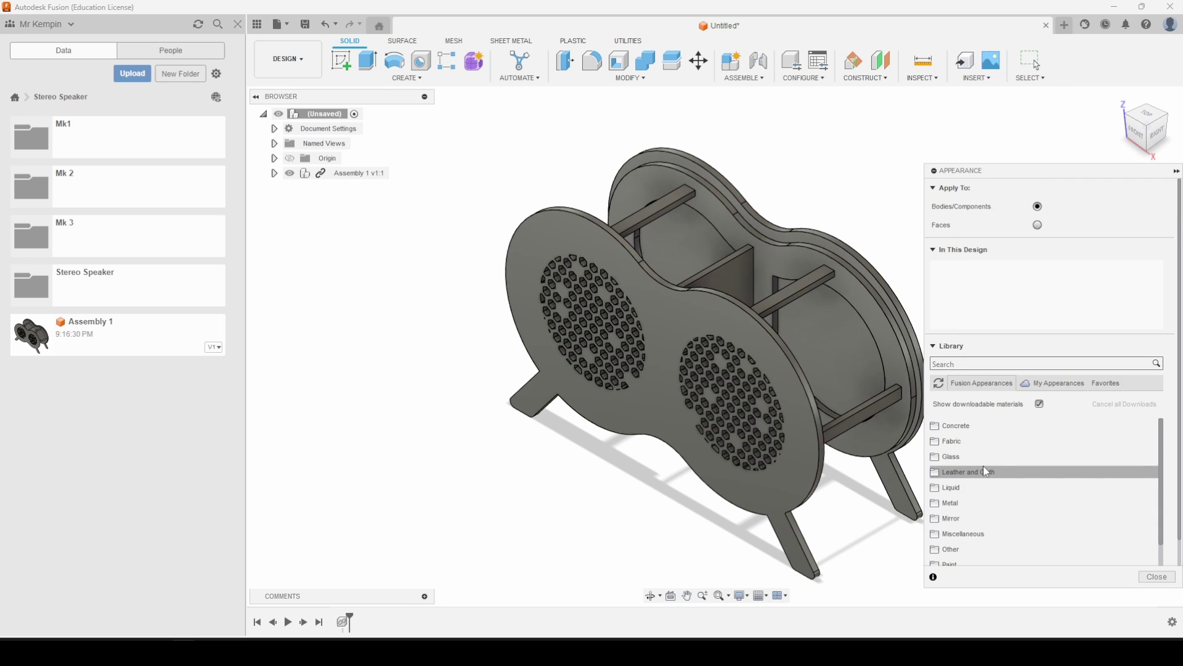
pyautogui.scroll(-2, 986, 459)
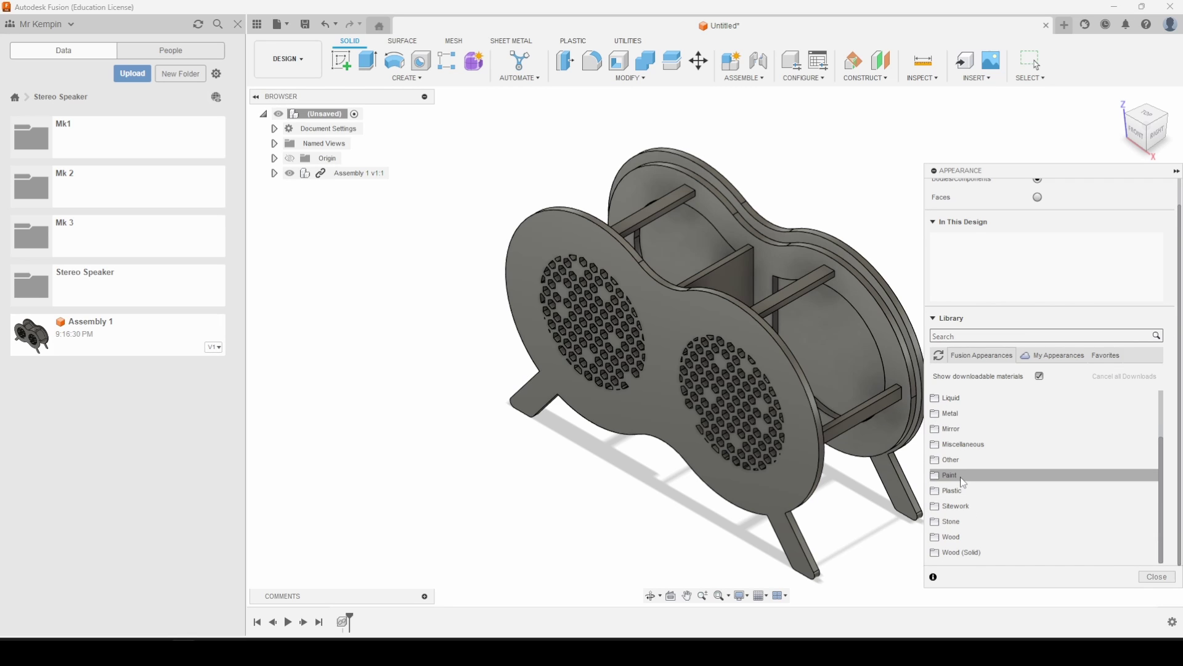
pyautogui.click(966, 498)
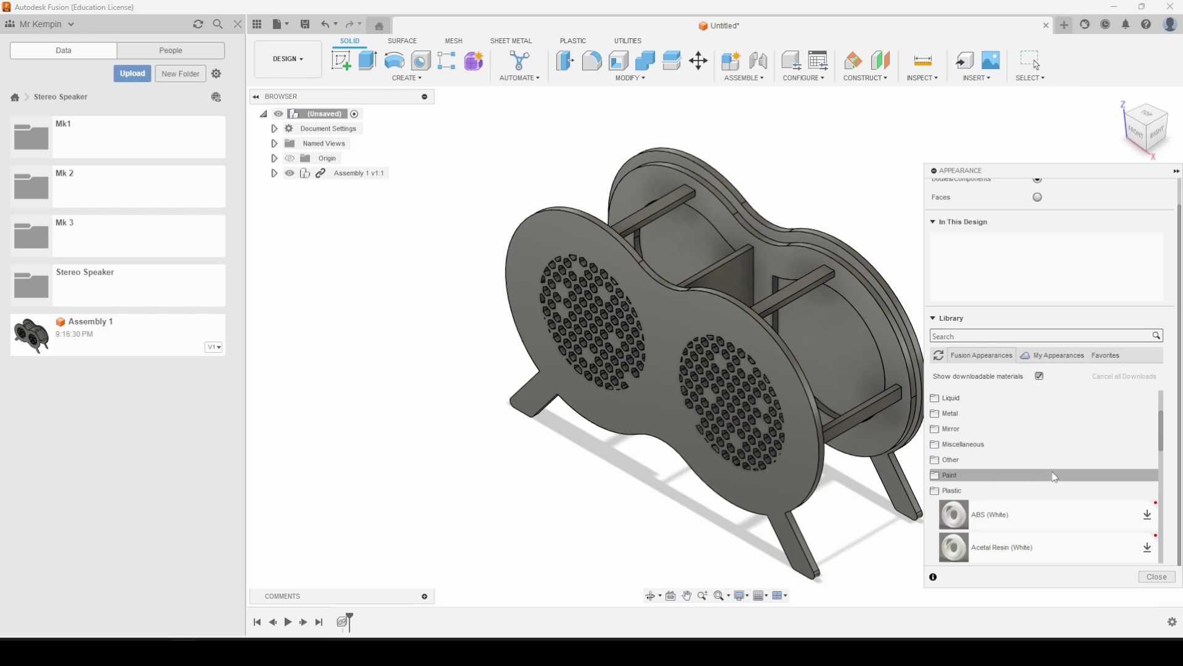
pyautogui.scroll(-3, 1052, 471)
pyautogui.moveTo(993, 476); pyautogui.dragTo(774, 254)
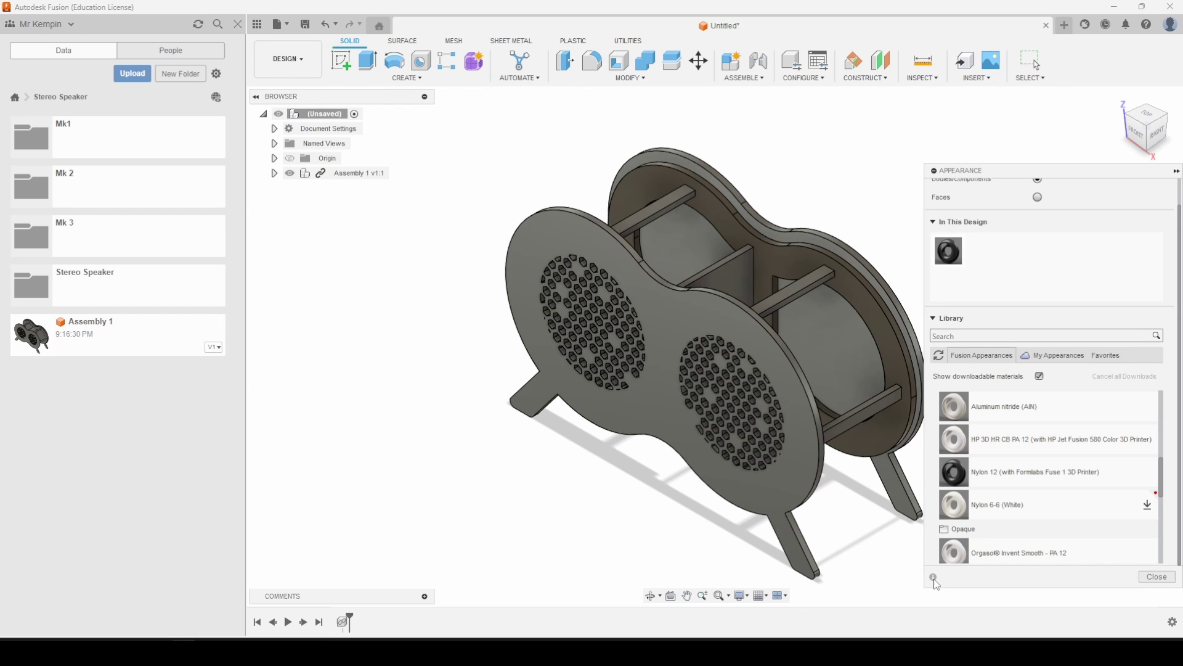
pyautogui.scroll(-3, 1016, 488)
pyautogui.scroll(-3, 1017, 488)
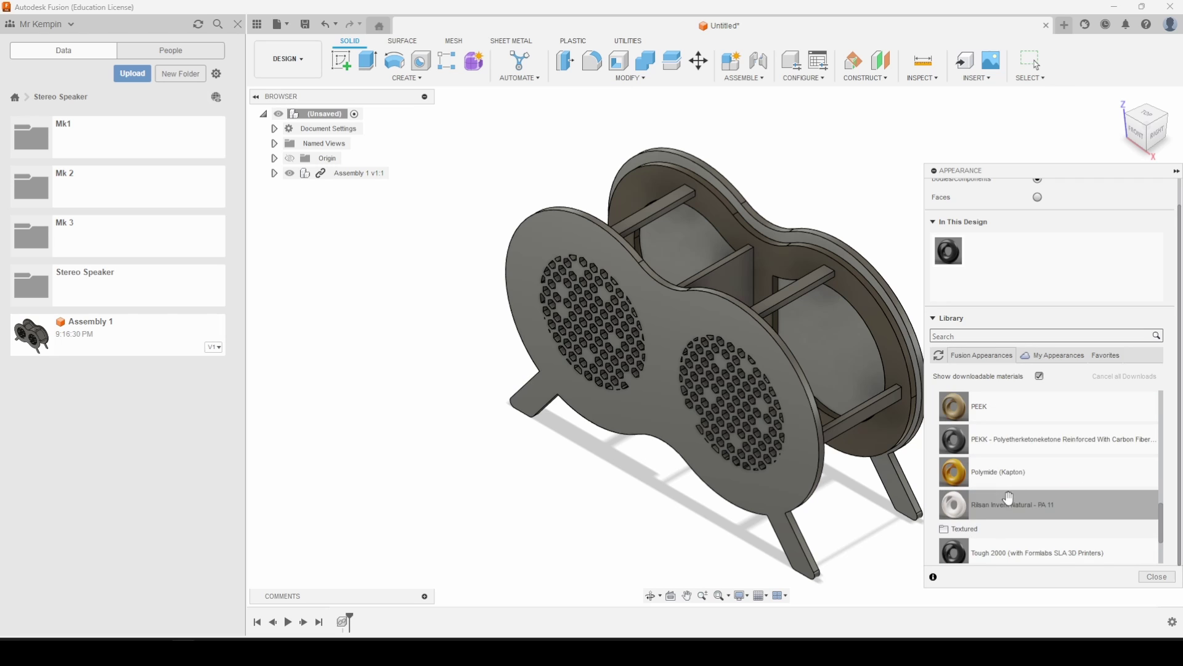
pyautogui.moveTo(956, 479); pyautogui.dragTo(789, 501)
# Apply Mahogany - Semigloss to the inner divider and Oak - Semigloss to the boards, then view from behind.
pyautogui.scroll(-3, 1010, 499)
pyautogui.scroll(-1, 1010, 499)
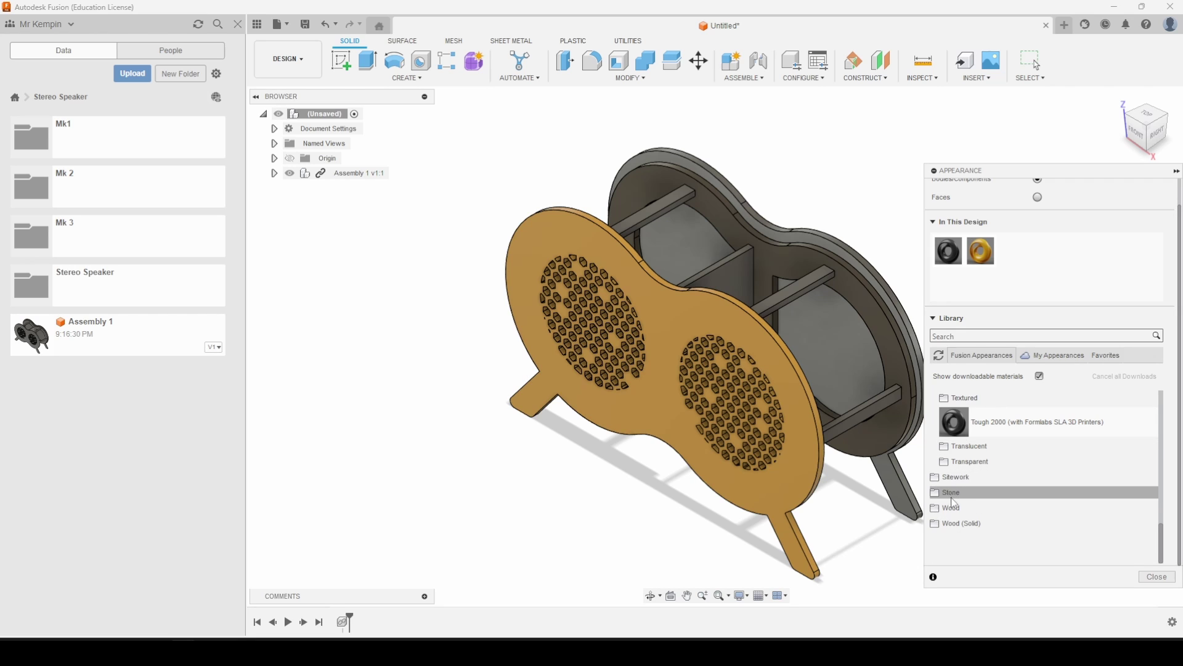
pyautogui.click(949, 513)
pyautogui.scroll(-5, 973, 481)
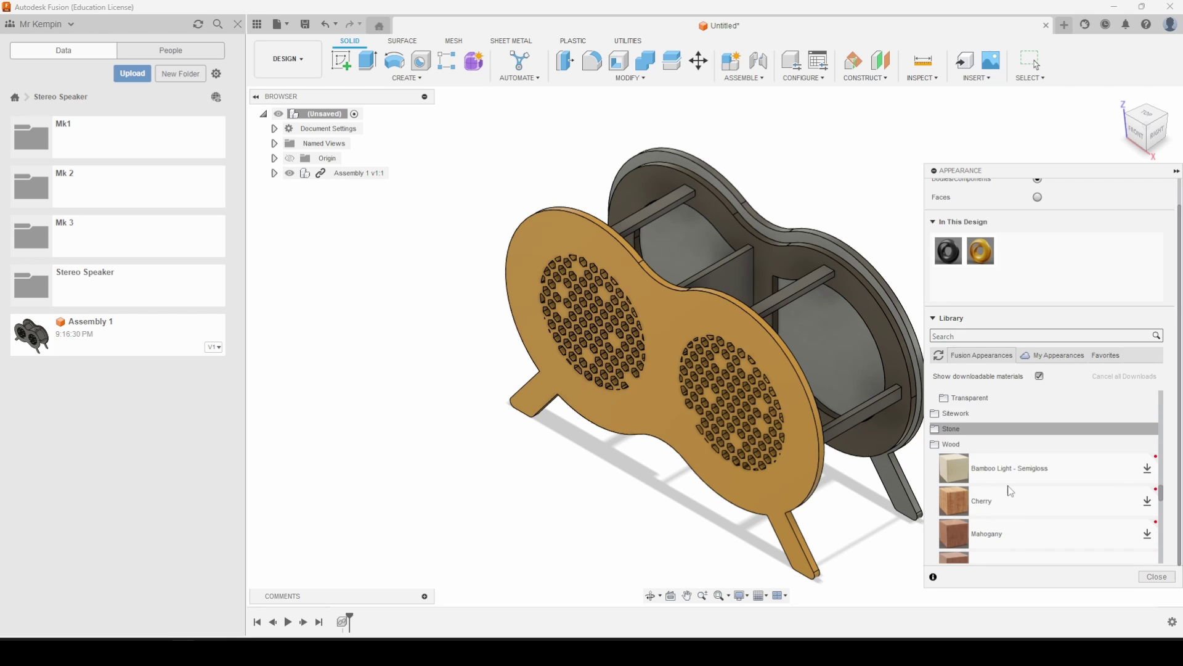
pyautogui.moveTo(989, 439); pyautogui.dragTo(749, 297)
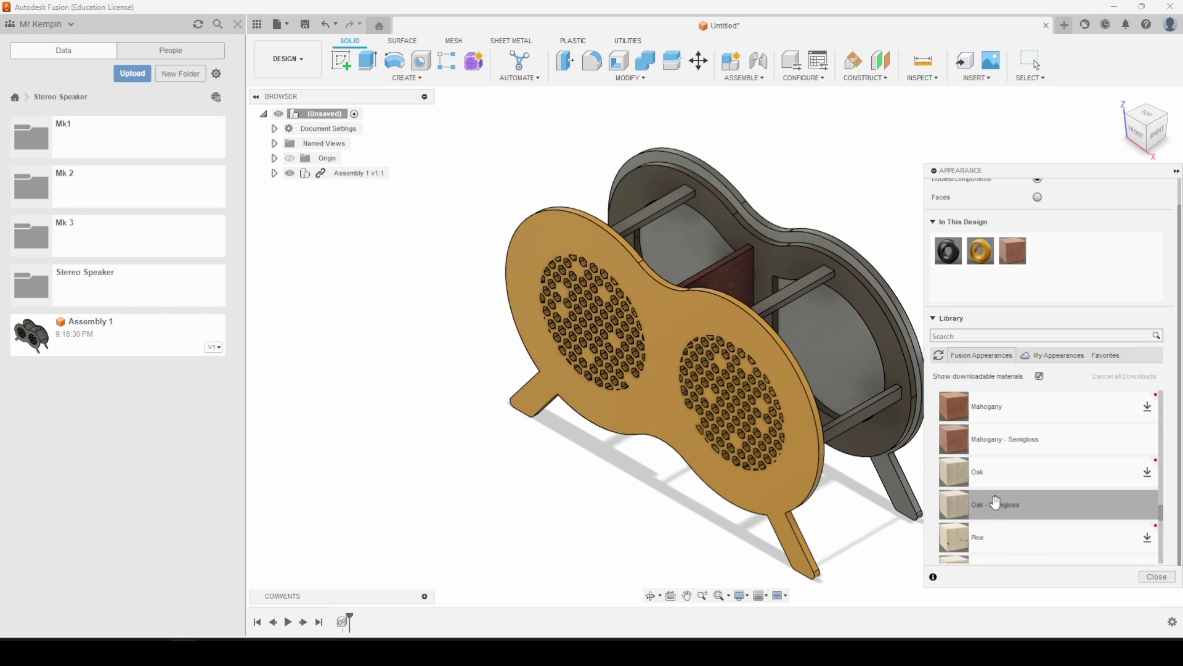
pyautogui.moveTo(994, 504); pyautogui.dragTo(893, 475)
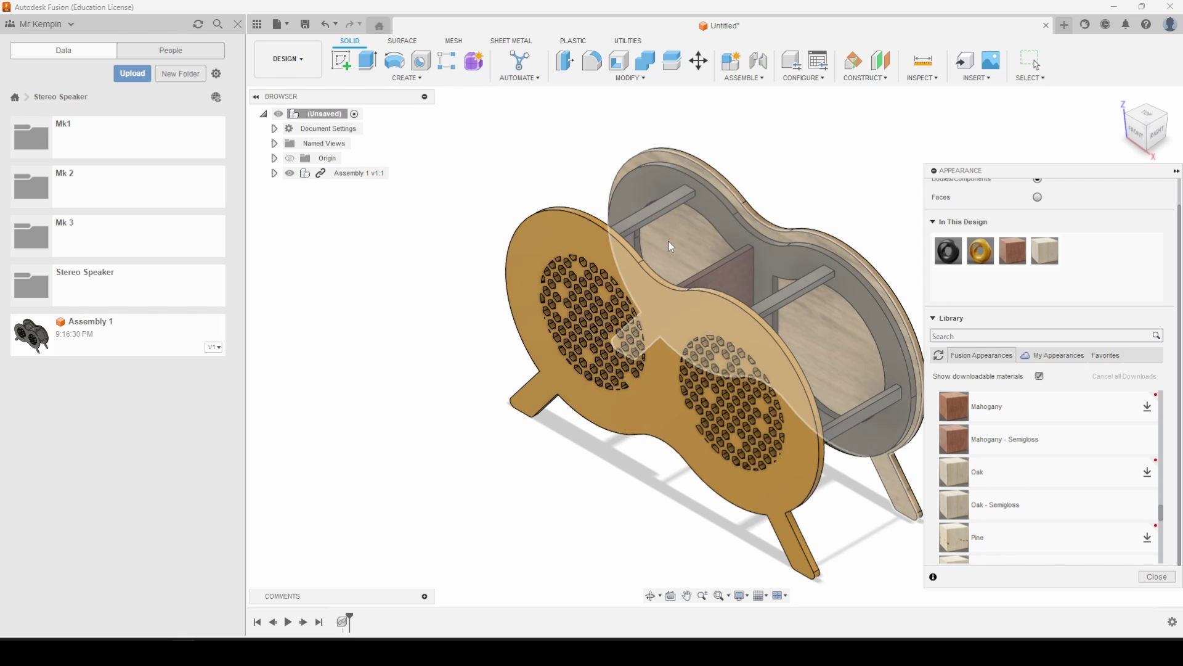
pyautogui.click(1157, 576)
pyautogui.keyDown('shift'); pyautogui.moveTo(1002, 419); pyautogui.dragTo(808, 403, button='middle'); pyautogui.keyUp('shift')
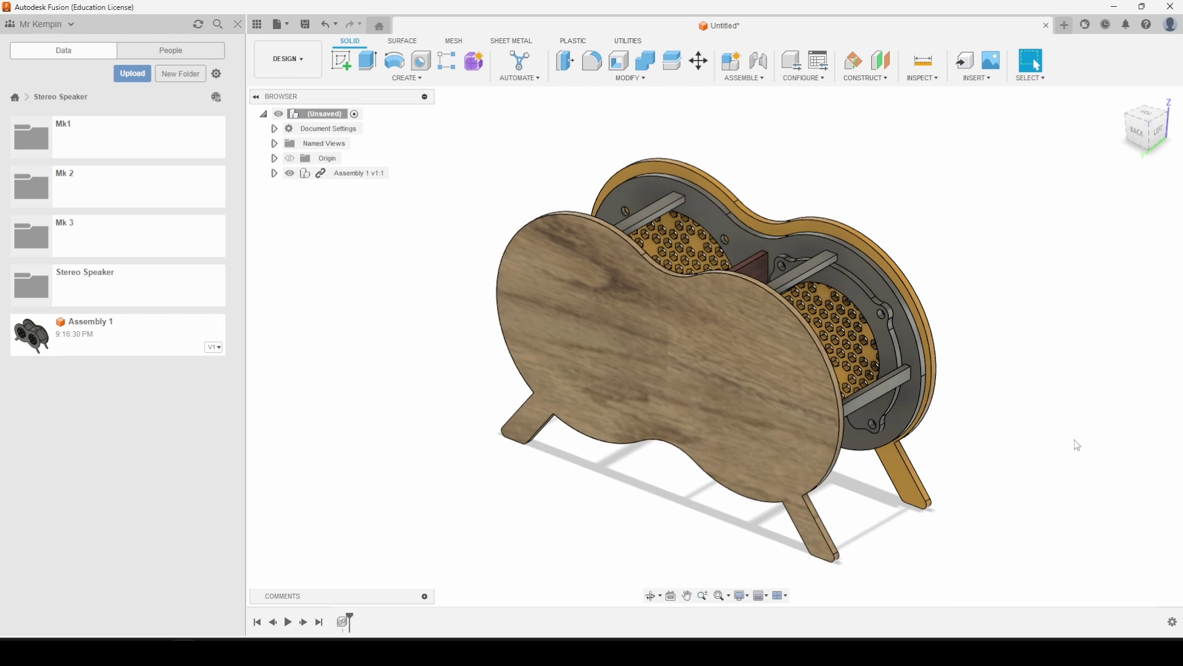
# Edit the Oak - Semigloss appearance, setting its texture scale to 29.
pyautogui.press('a')
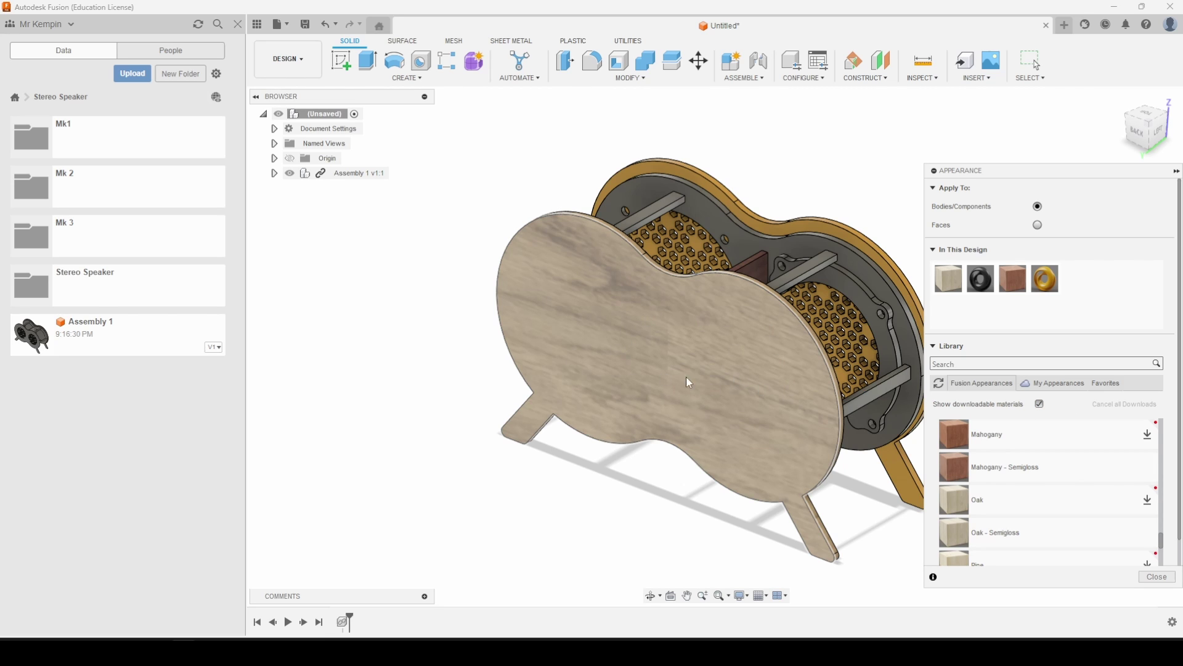
pyautogui.rightClick(956, 282)
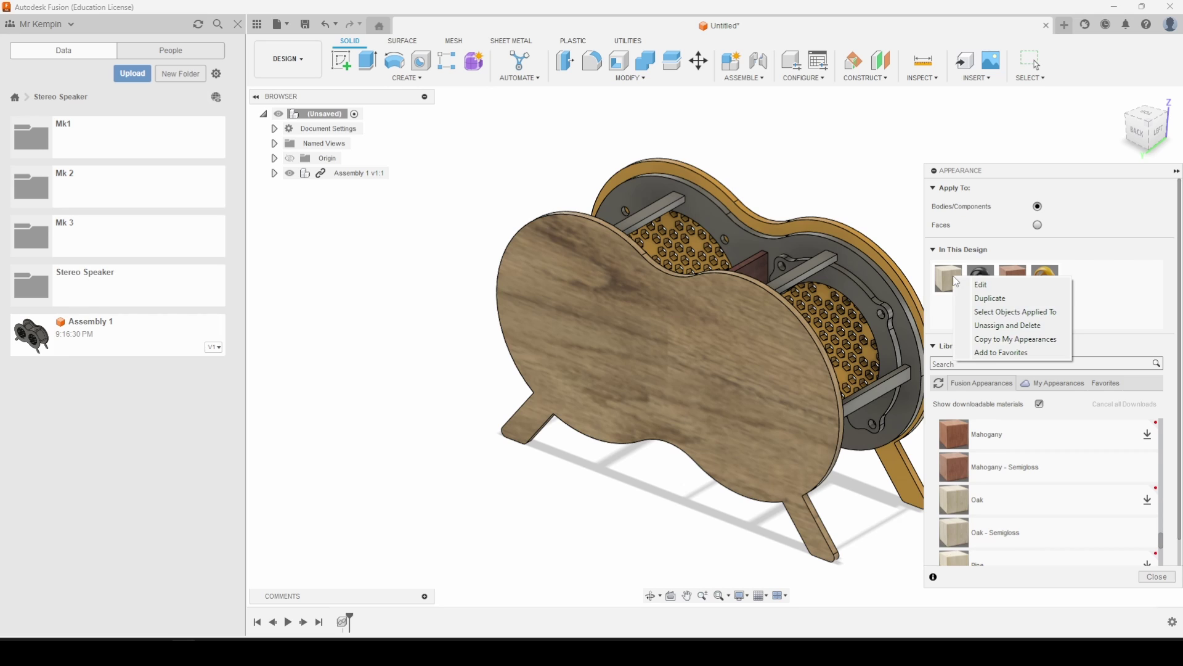
pyautogui.click(982, 285)
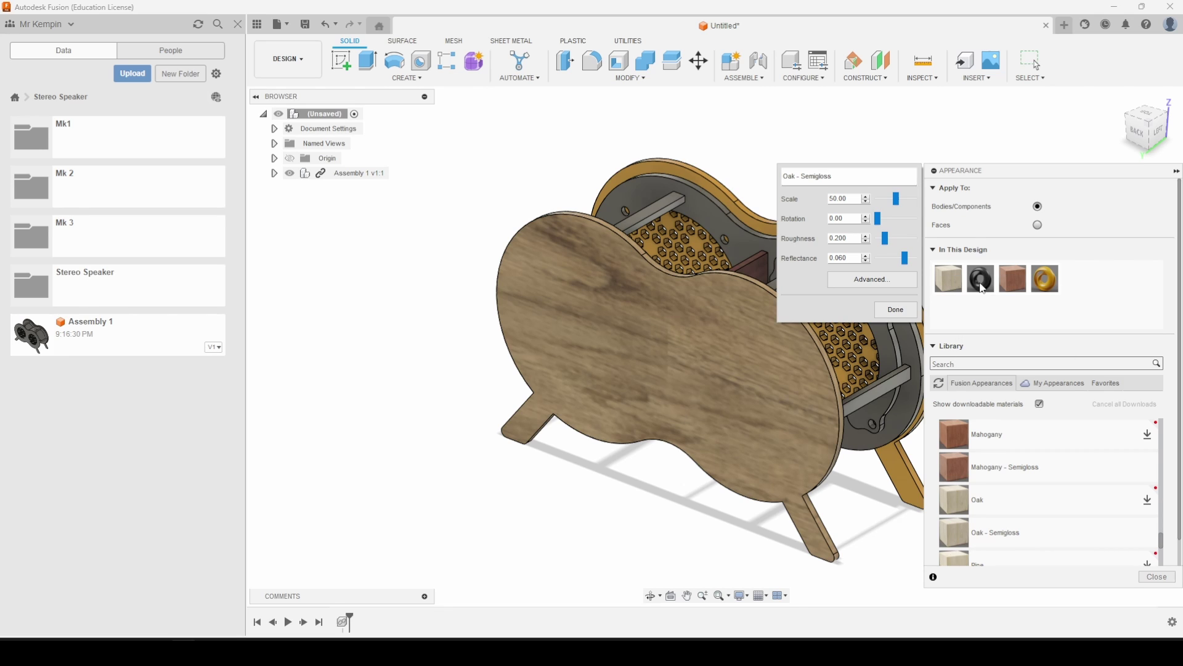
pyautogui.moveTo(897, 198); pyautogui.dragTo(891, 205)
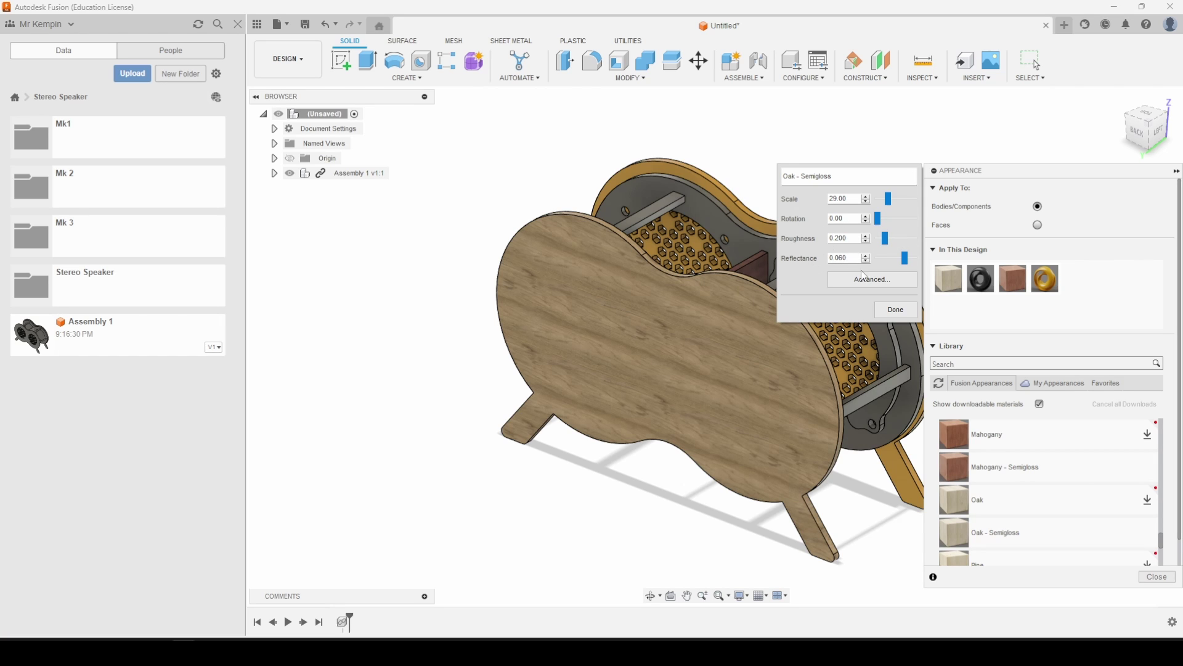
pyautogui.click(896, 310)
pyautogui.click(1157, 577)
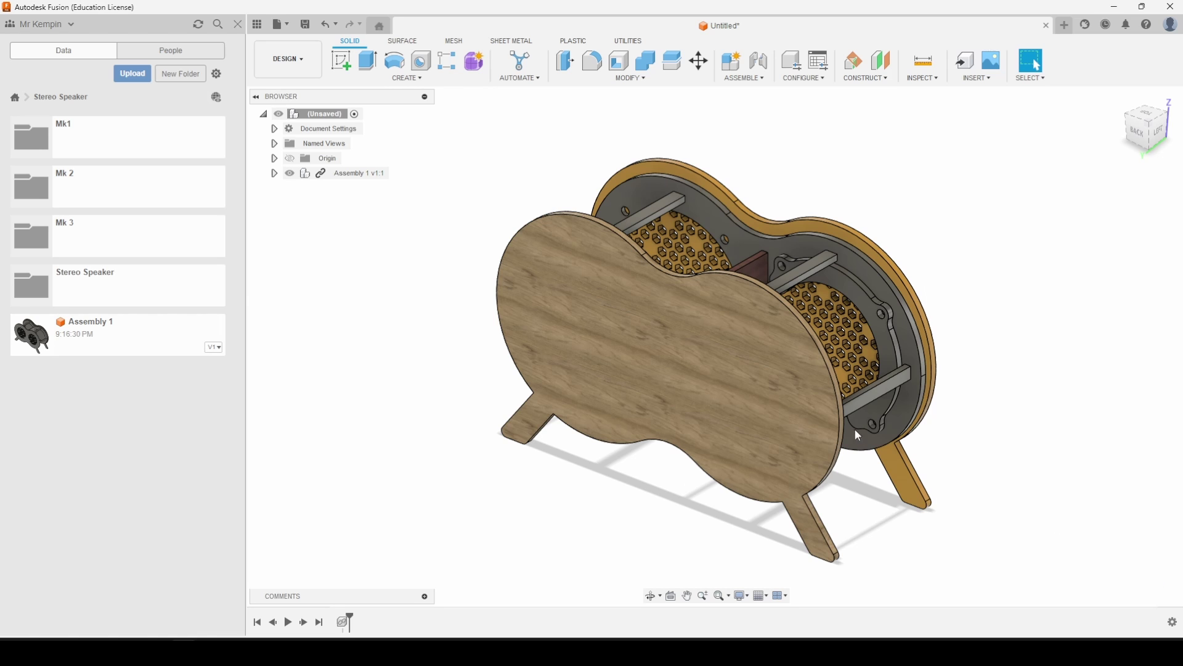
# Turn the speaker to the front, switch from DESIGN to RENDER, and orbit the lit model.
pyautogui.keyDown('shift'); pyautogui.moveTo(473, 320); pyautogui.dragTo(677, 315, button='middle'); pyautogui.keyUp('shift')
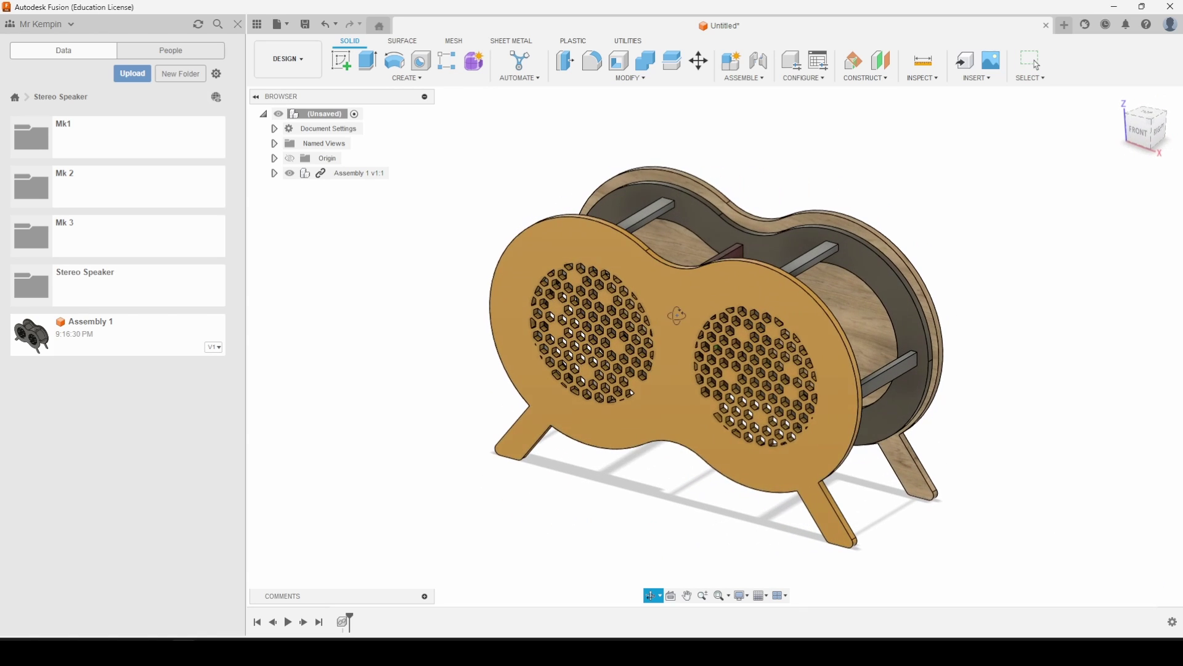
pyautogui.click(313, 69)
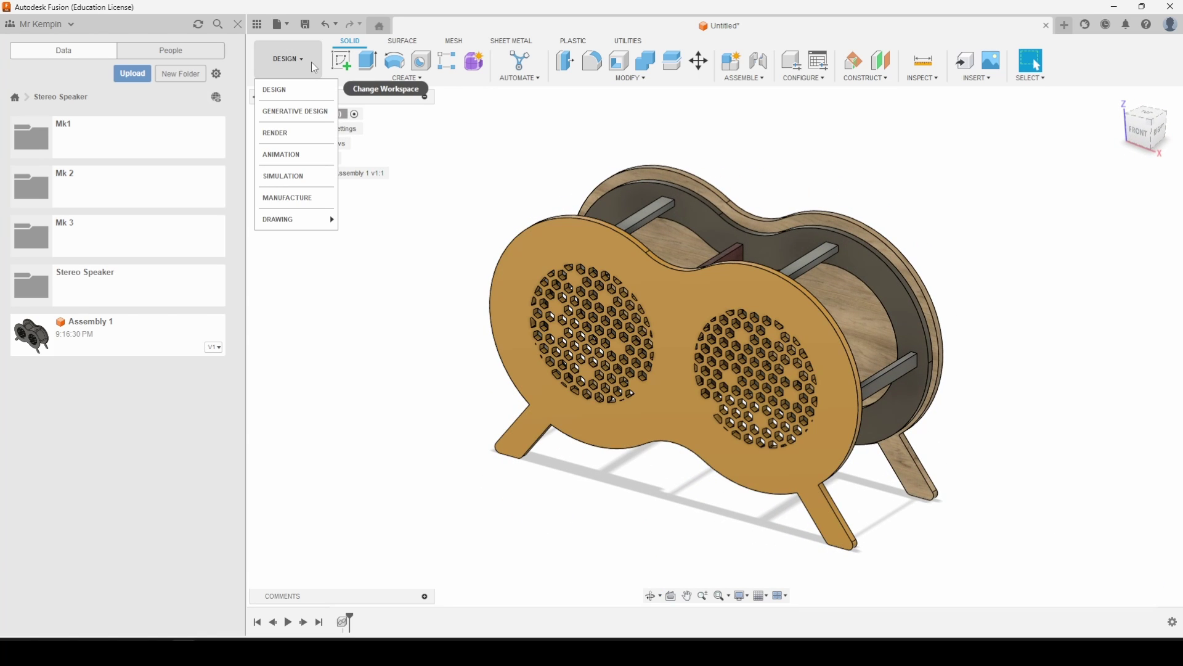
pyautogui.click(275, 132)
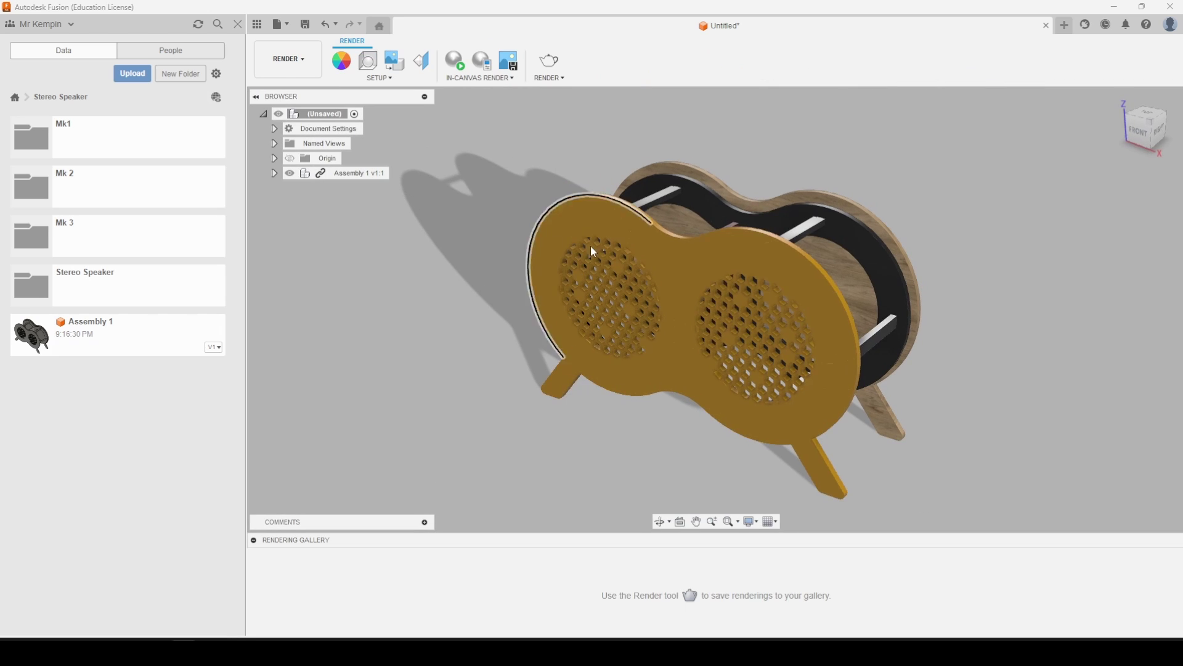
pyautogui.moveTo(1001, 261)
pyautogui.keyDown('shift'); pyautogui.mouseDown(button='middle')
pyautogui.moveTo(875, 250)
pyautogui.moveTo(929, 230)
pyautogui.moveTo(1010, 235)
pyautogui.moveTo(998, 265)
pyautogui.mouseUp(button='middle'); pyautogui.keyUp('shift')
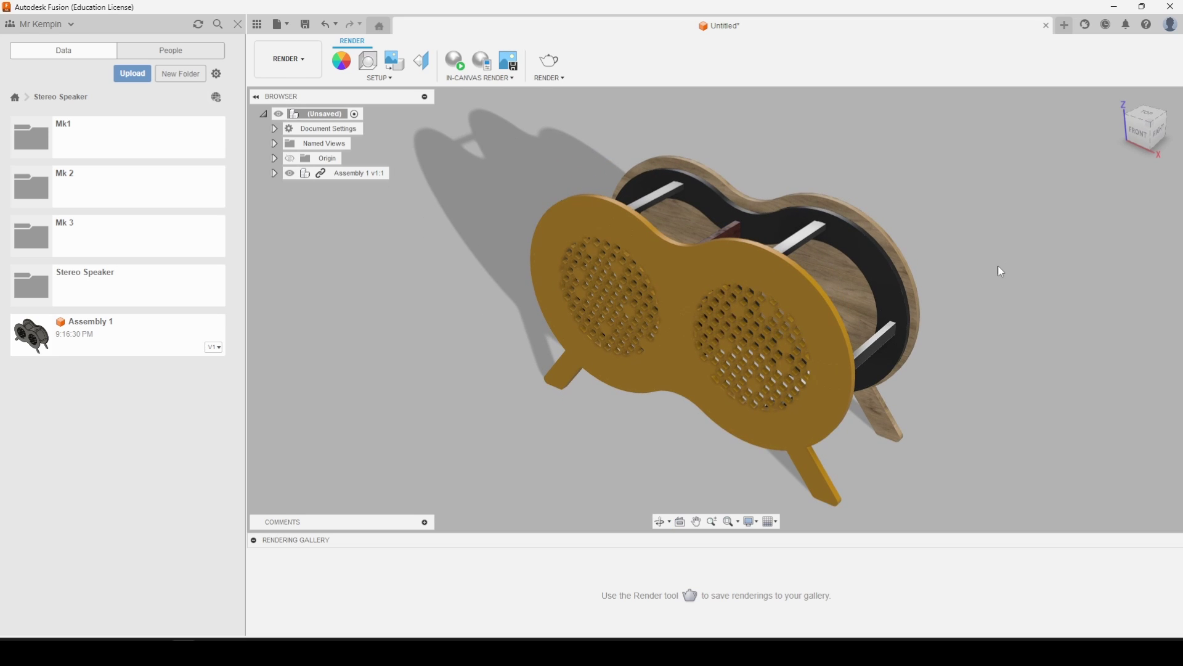